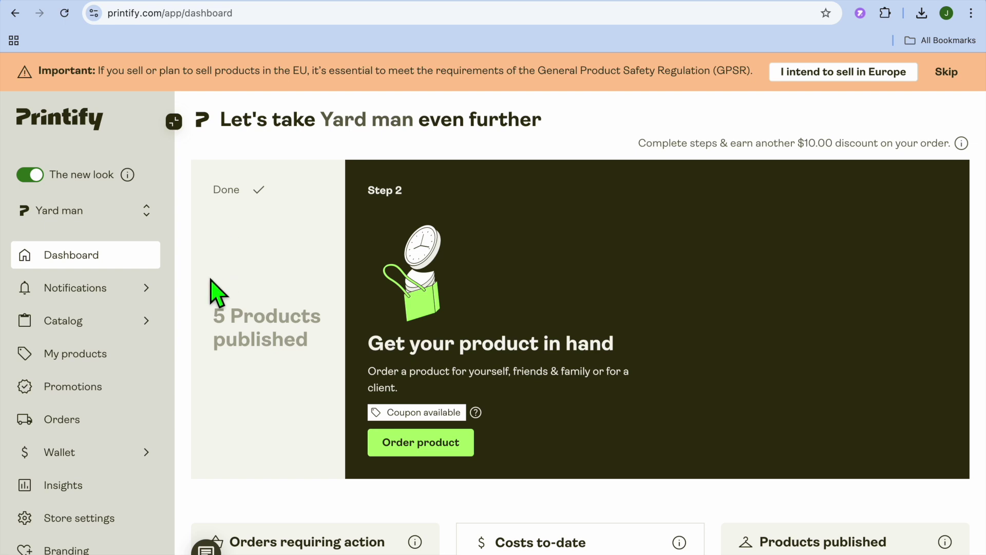
Open the Unisex Garment-Dyed T-shirt from Catalog > Men's Clothing > T-shirts and start designing it.
left_click(98, 321)
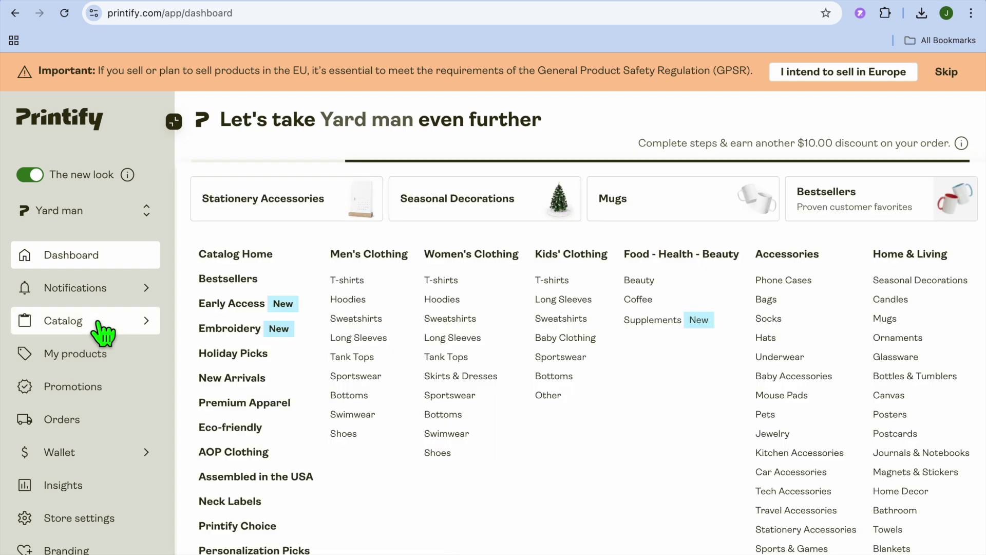
left_click(347, 281)
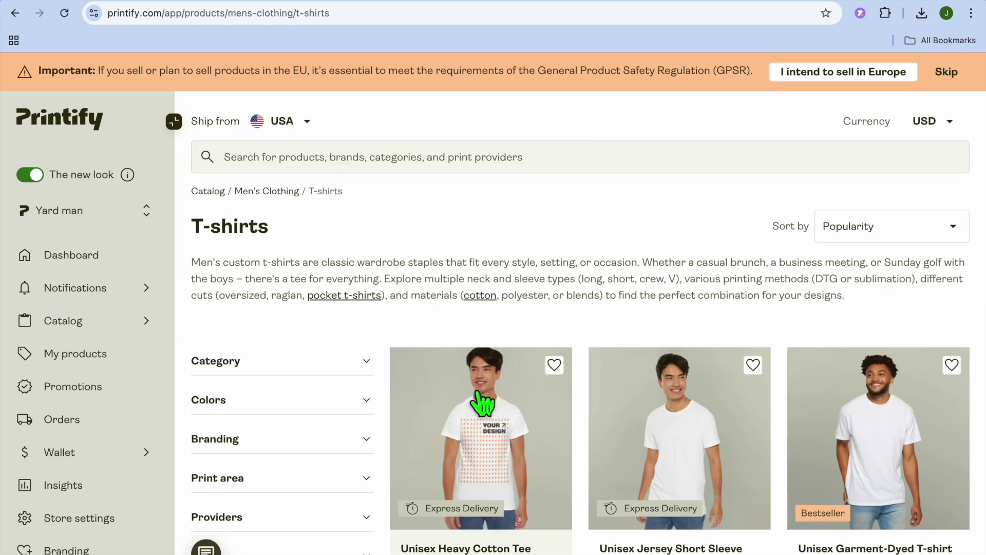
scroll(476, 393, "down", 3)
left_click(870, 264)
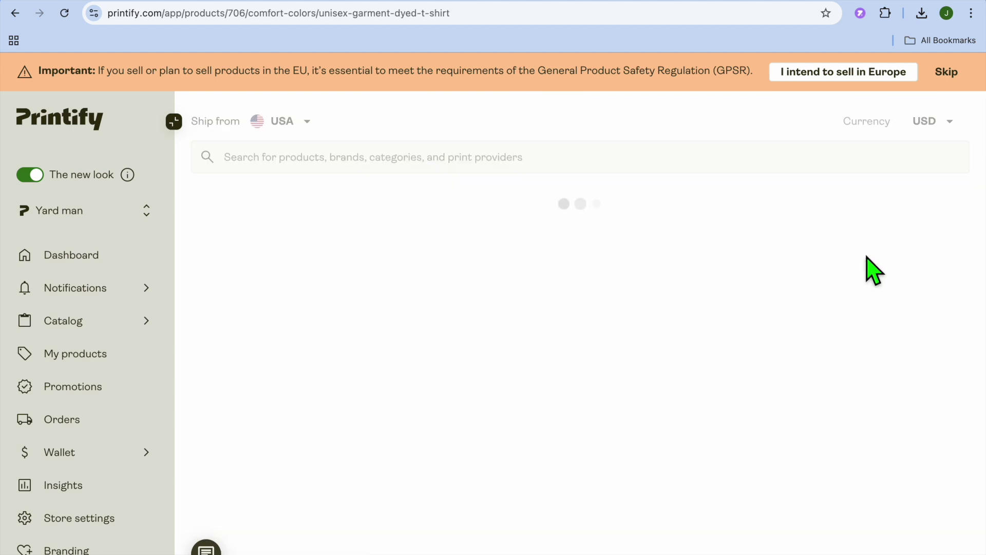
scroll(524, 336, "down", 5)
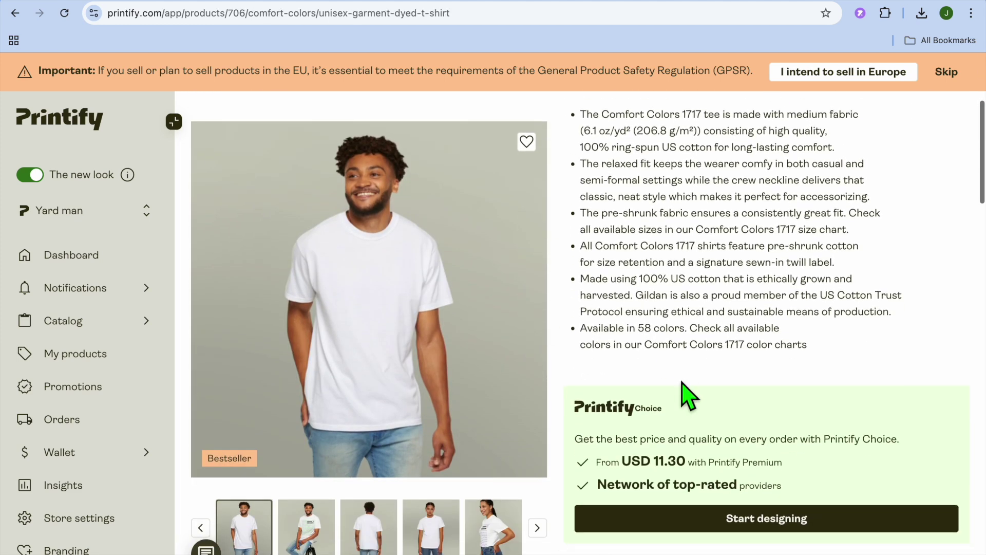
left_click(726, 521)
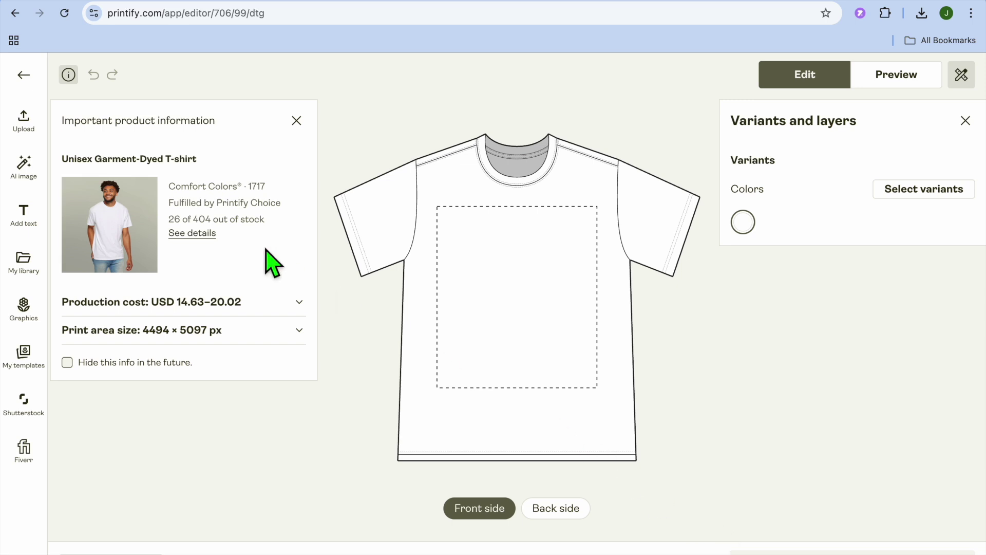
Upload Add a heading (1).png from Downloads onto the front print area, then deselect it.
left_click(26, 124)
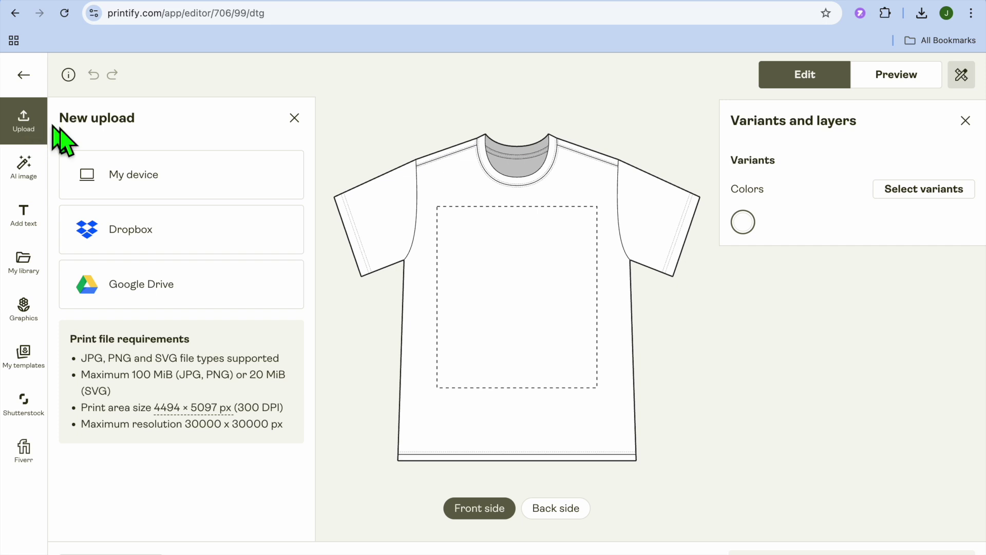
left_click(113, 181)
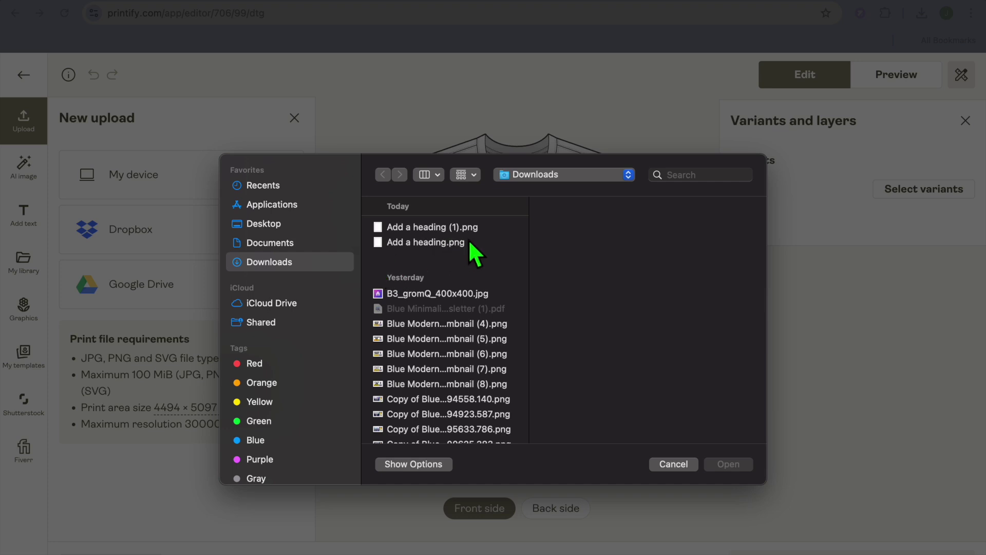
left_click(462, 227)
left_click(749, 468)
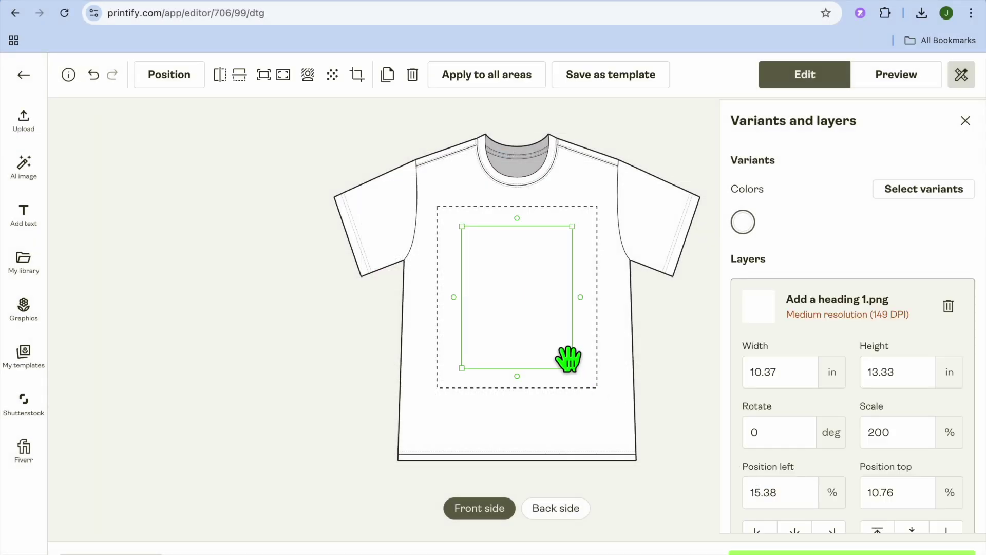
key("Escape")
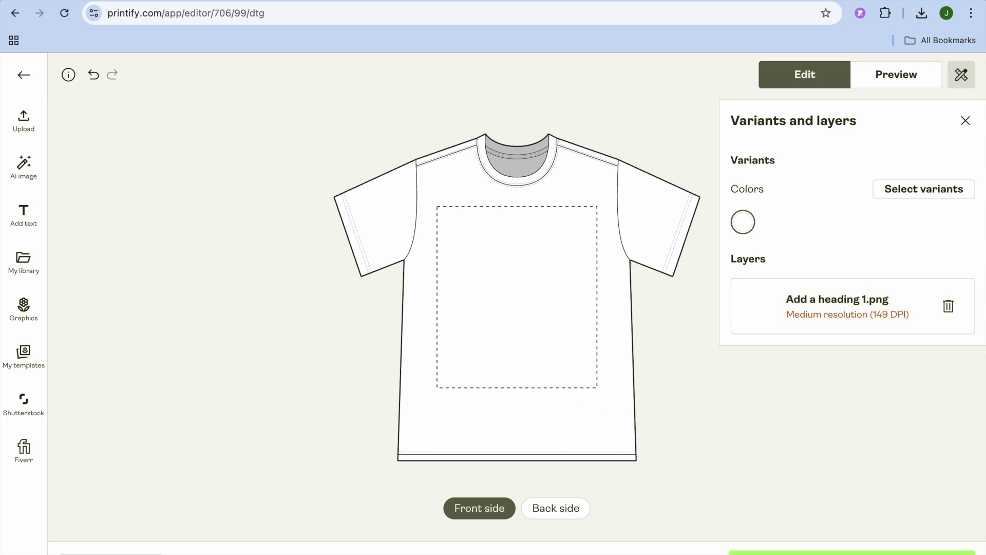
Look through the mockup library's Placeit and Upload options, then switch to the Kittl browser tab.
left_click(851, 552)
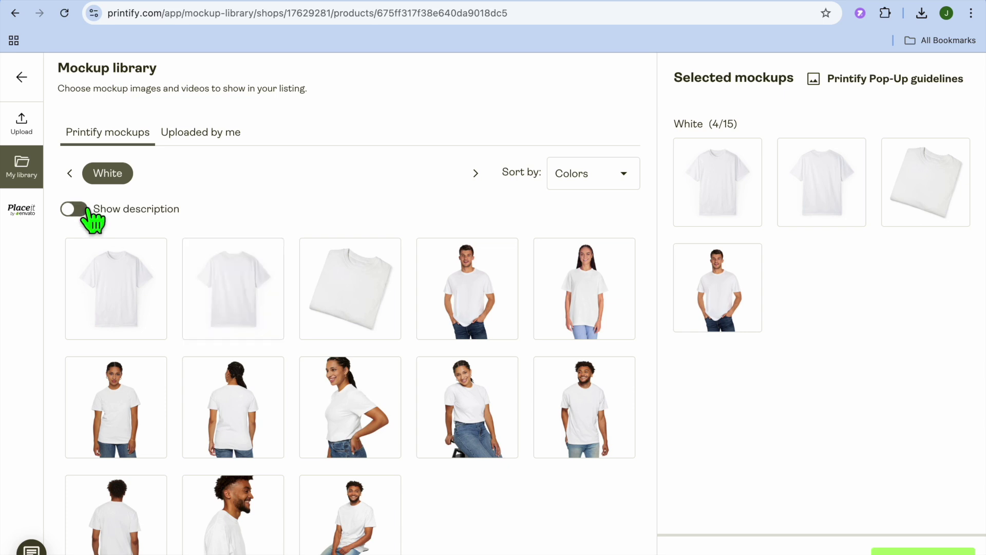
left_click(24, 211)
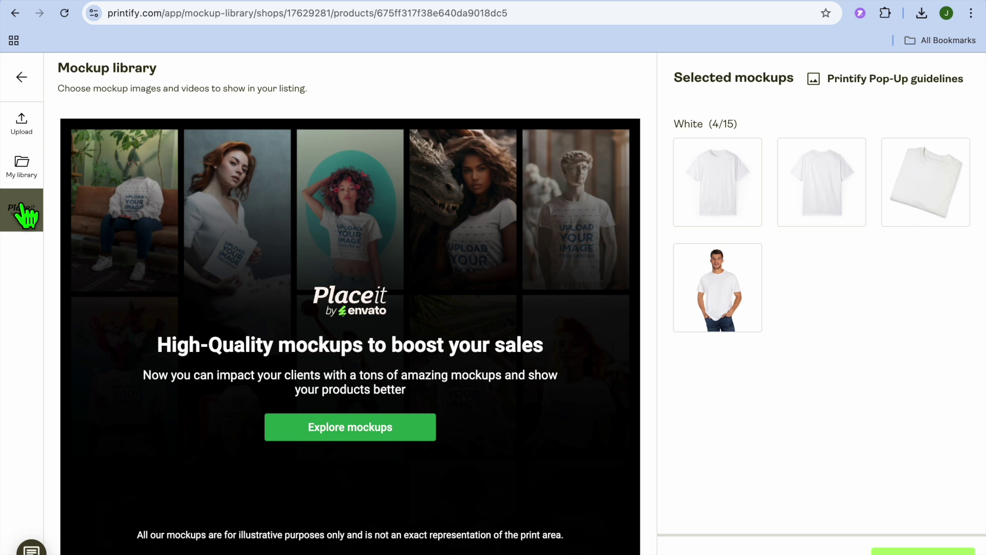
left_click(23, 128)
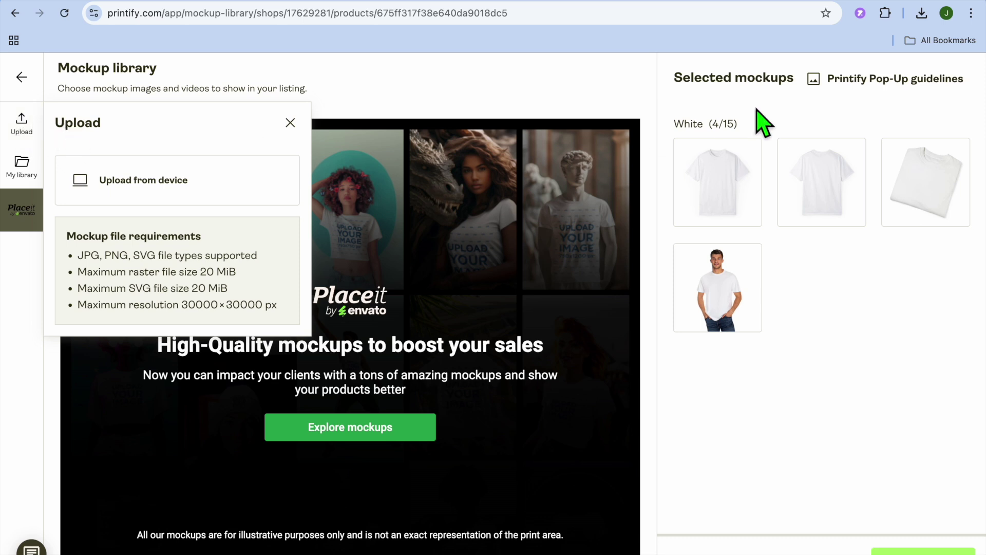
left_click(835, 2)
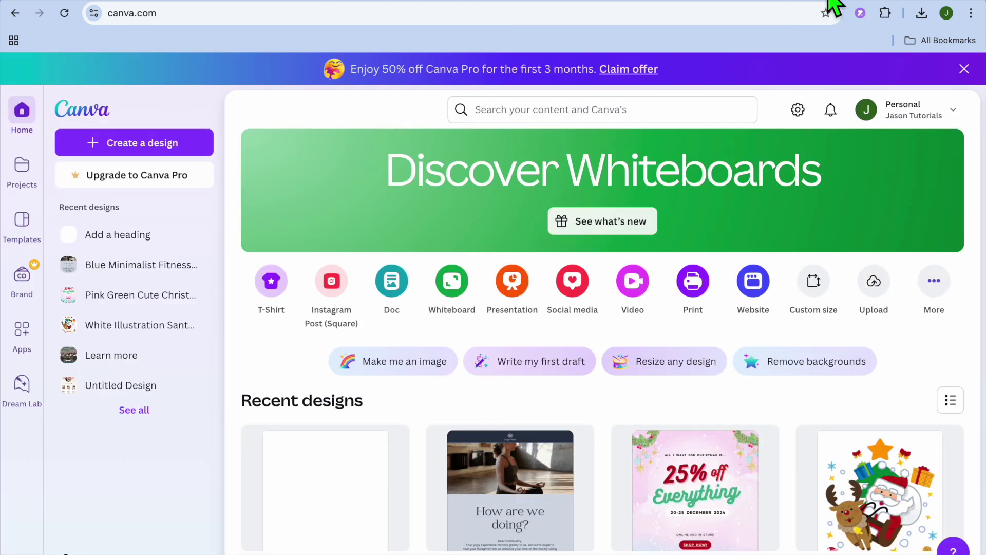
left_click(869, 2)
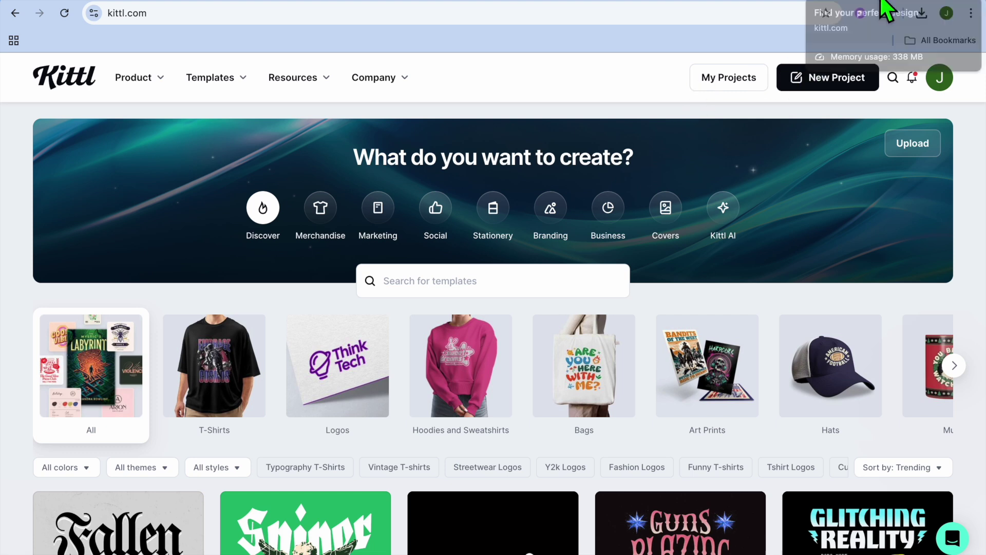
left_click(835, 4)
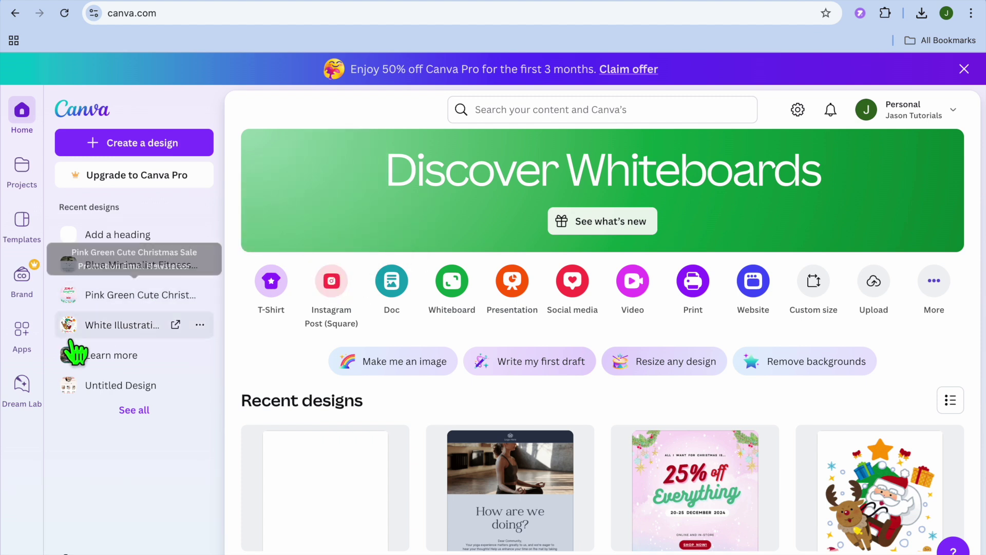
Launch Canva's Mockups app from Apps and open the Apparel T-shirt mockup collection.
left_click(22, 334)
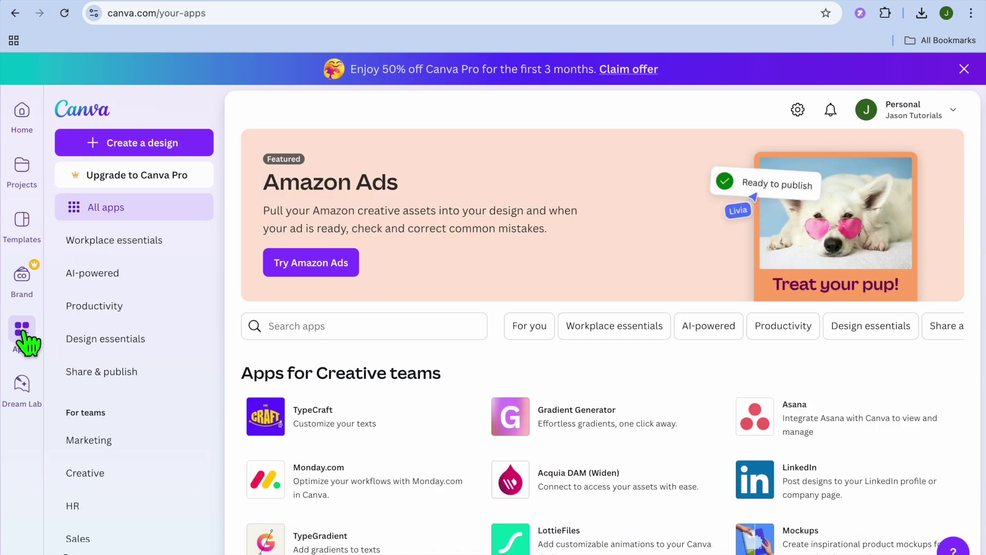
scroll(120, 391, "down", 3)
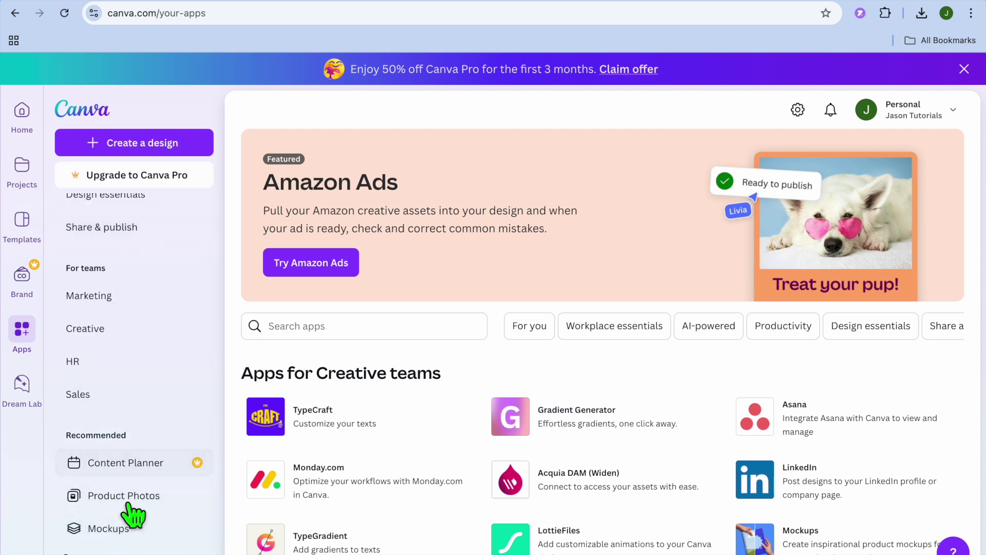
left_click(115, 534)
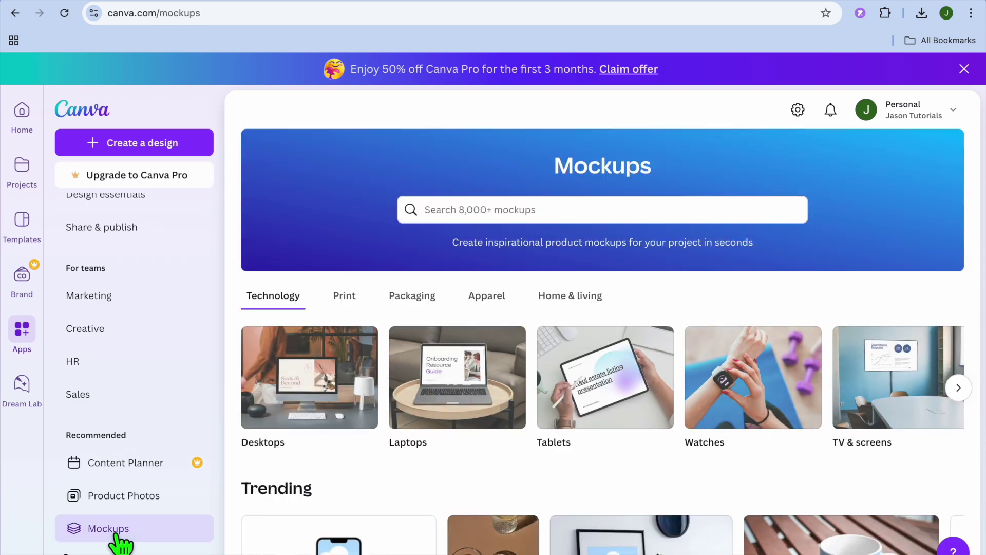
left_click(491, 298)
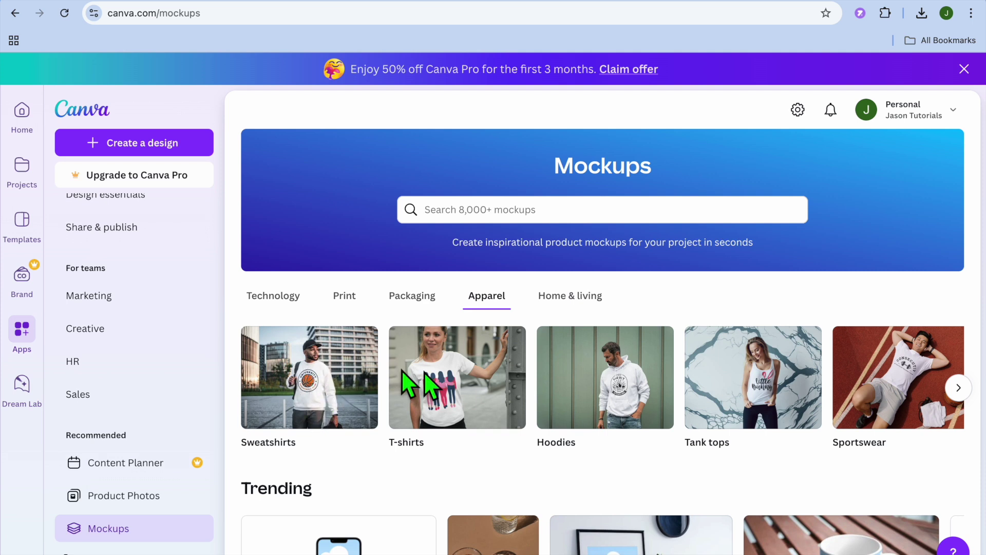
scroll(608, 395, "right", 4)
scroll(608, 394, "right", 3)
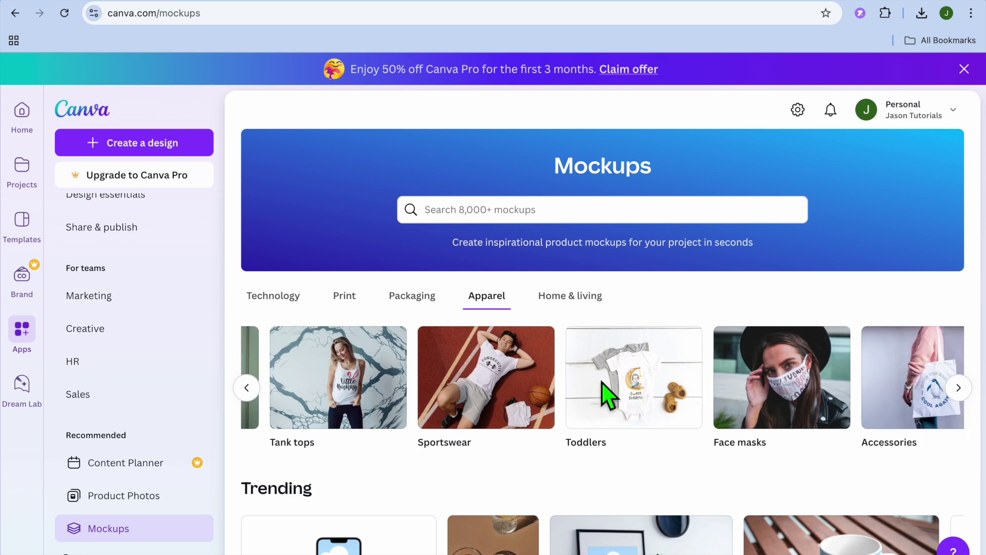
scroll(607, 394, "left", 6)
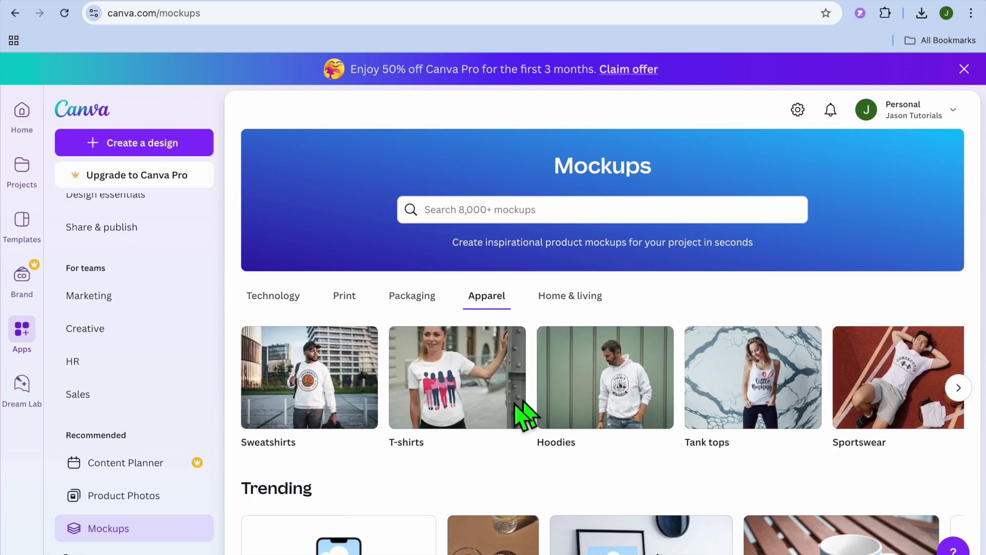
left_click(424, 406)
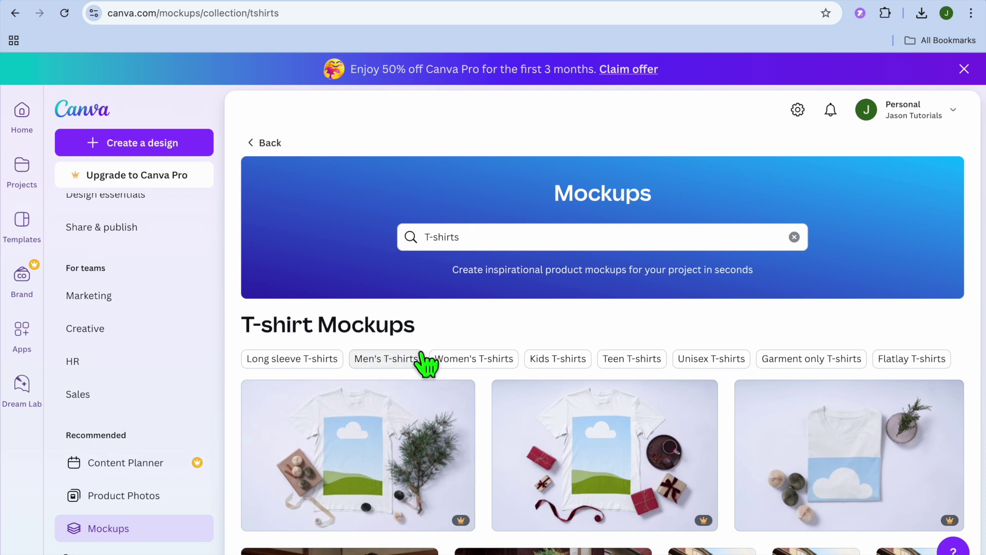
Filter the collection to Men's T-shirts and scroll through the available mockups.
left_click(387, 359)
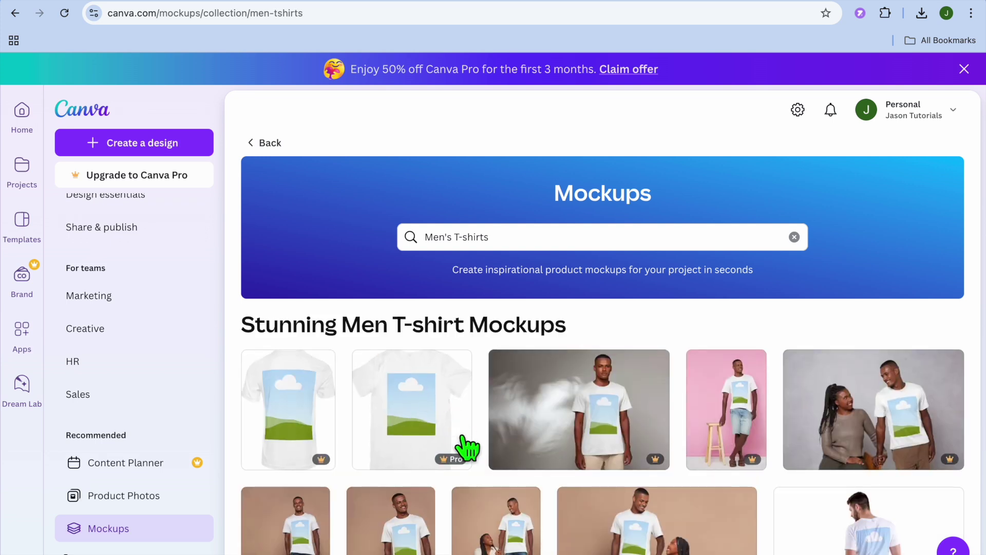
scroll(469, 448, "down", 4)
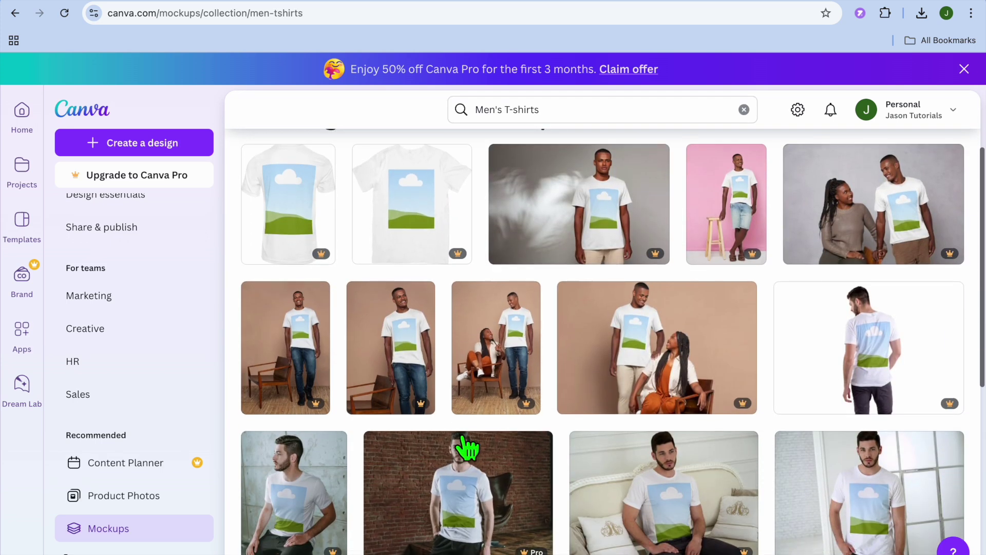
scroll(467, 448, "down", 5)
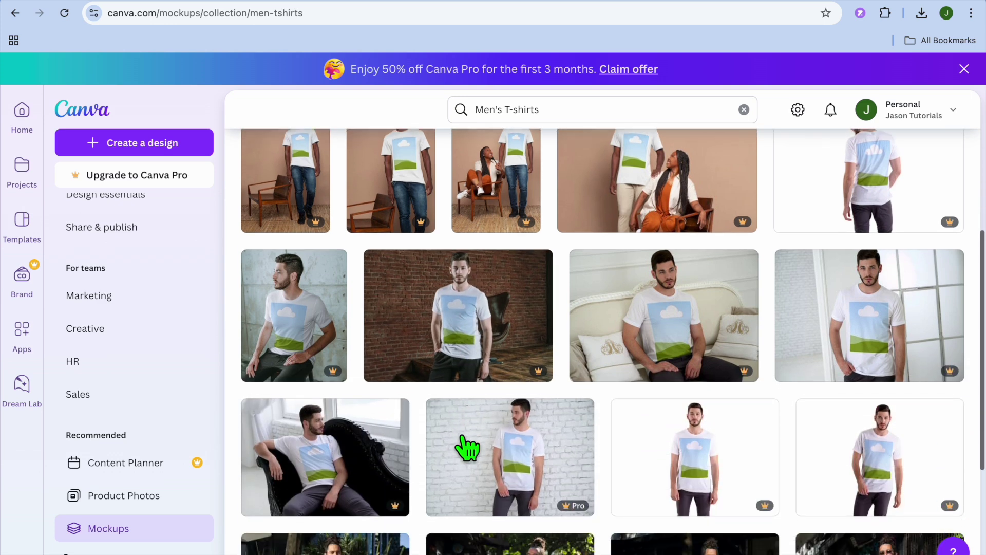
scroll(467, 448, "down", 3)
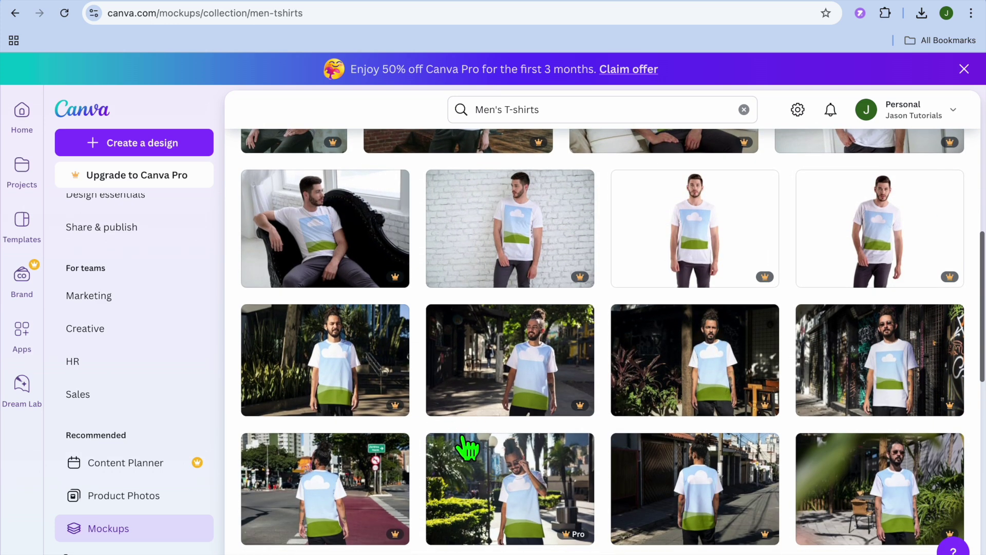
mouse_move(568, 411)
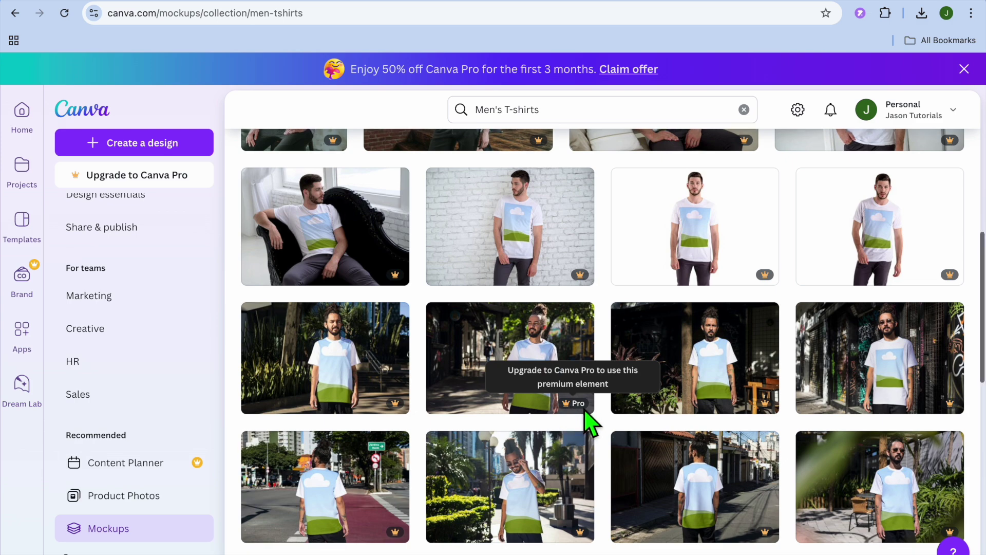
scroll(587, 419, "down", 6)
scroll(587, 419, "down", 6)
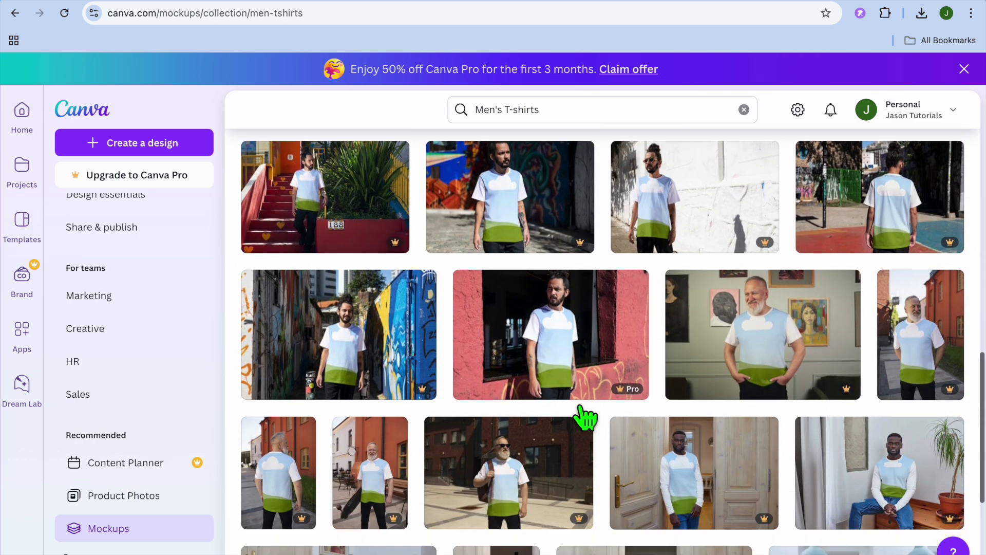
scroll(585, 419, "down", 2)
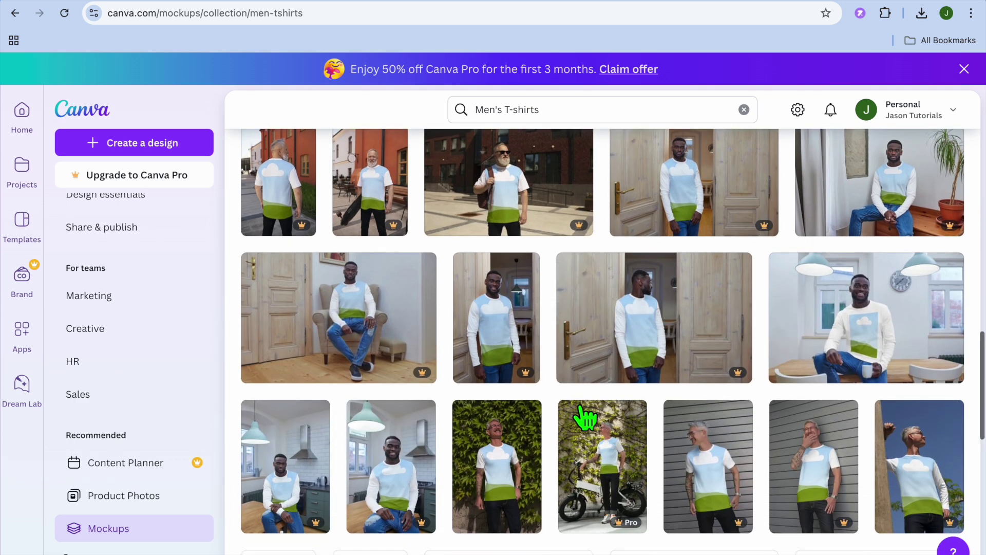
scroll(586, 418, "down", 2)
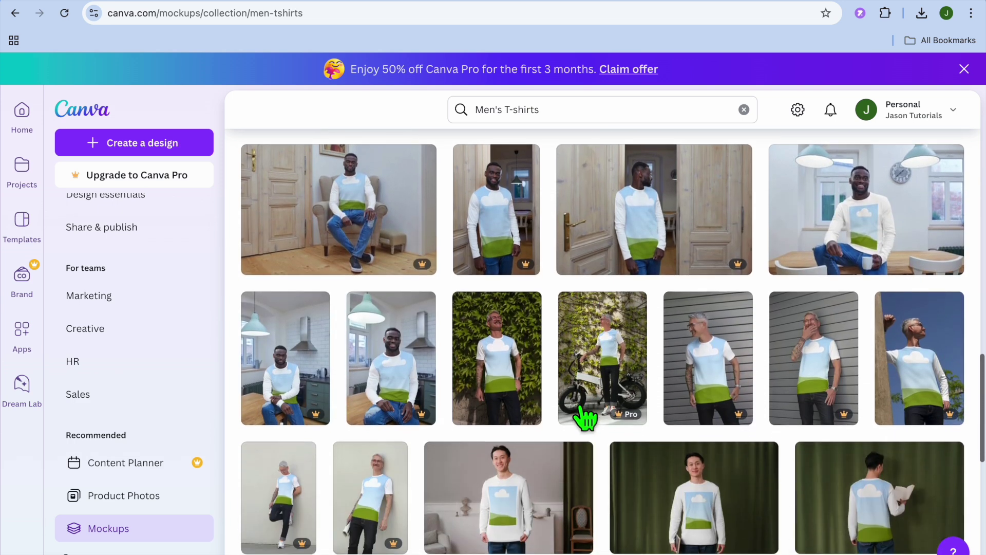
Return from the Kittl tab to Canva and open the kitchen-table mockup of the man.
left_click(878, 2)
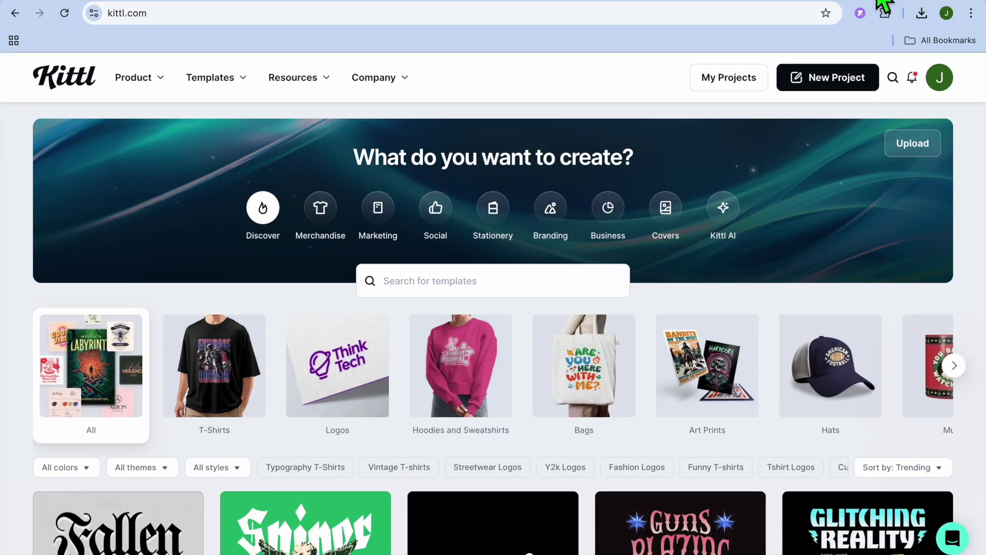
left_click(838, 4)
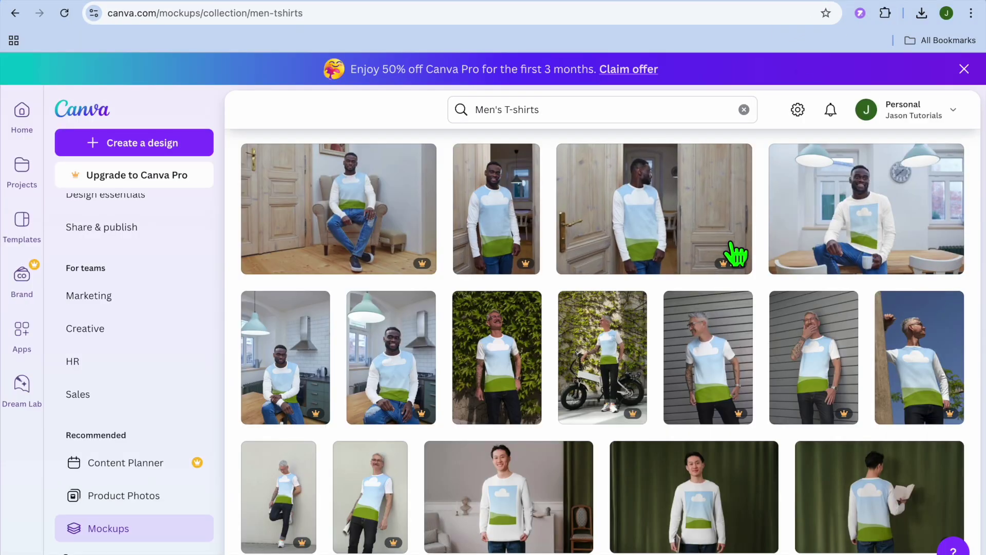
left_click(880, 239)
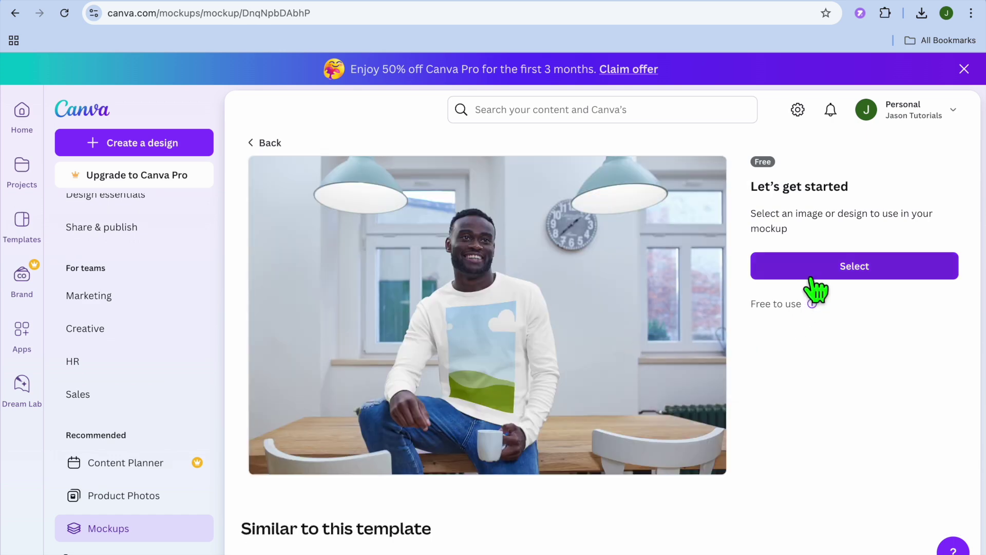
Upload Add a heading (1).png from Downloads and apply it as the kitchen-table mockup's image.
left_click(812, 274)
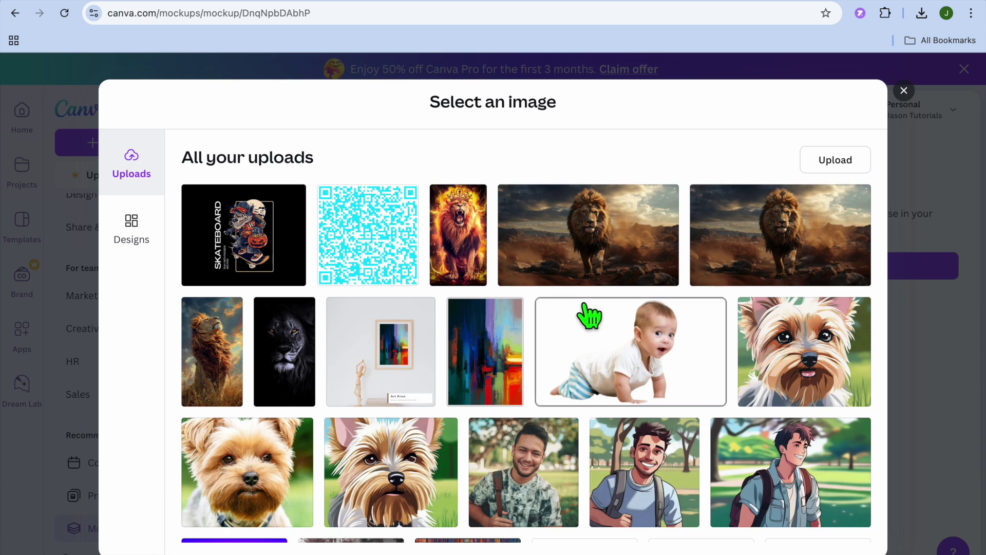
scroll(448, 277, "down", 5)
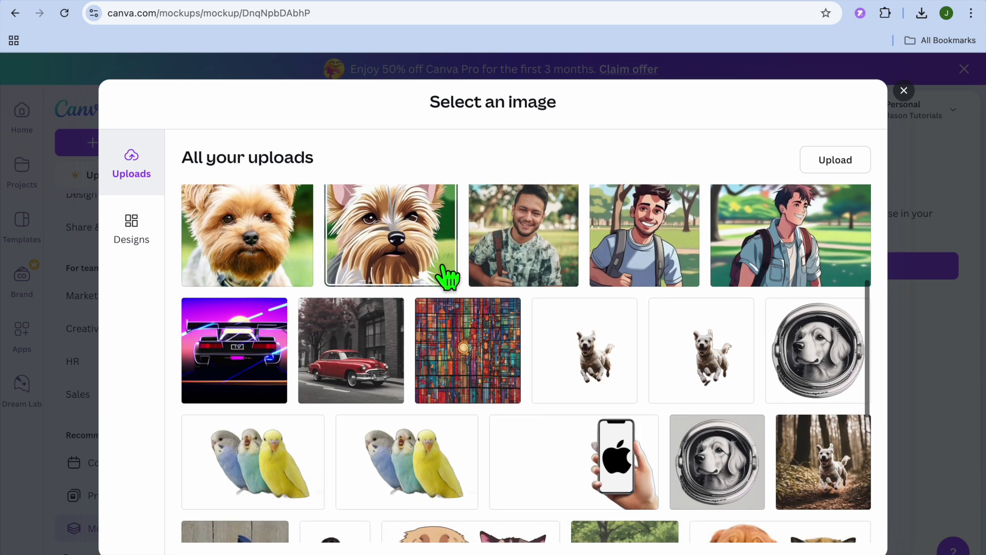
scroll(449, 278, "down", 4)
scroll(448, 278, "down", 3)
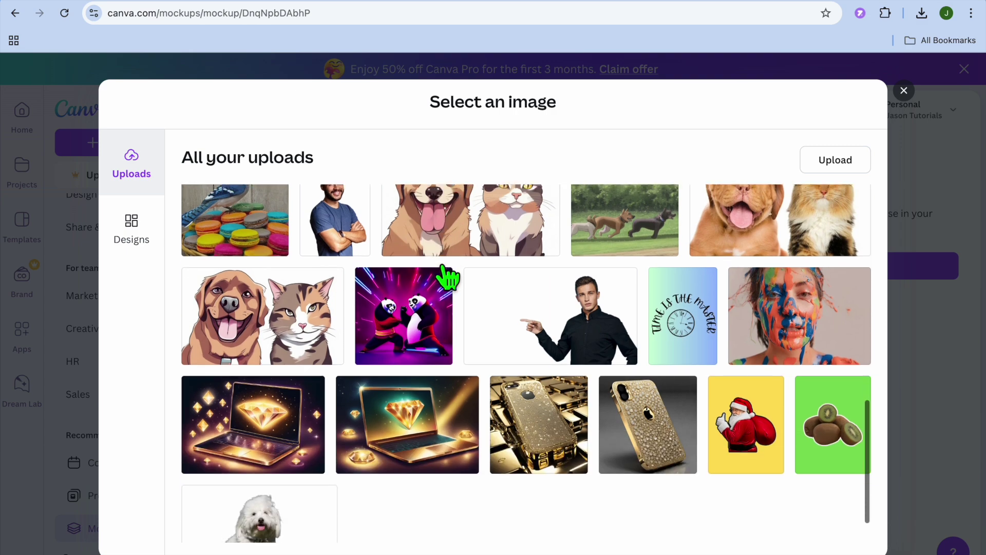
scroll(449, 278, "up", 12)
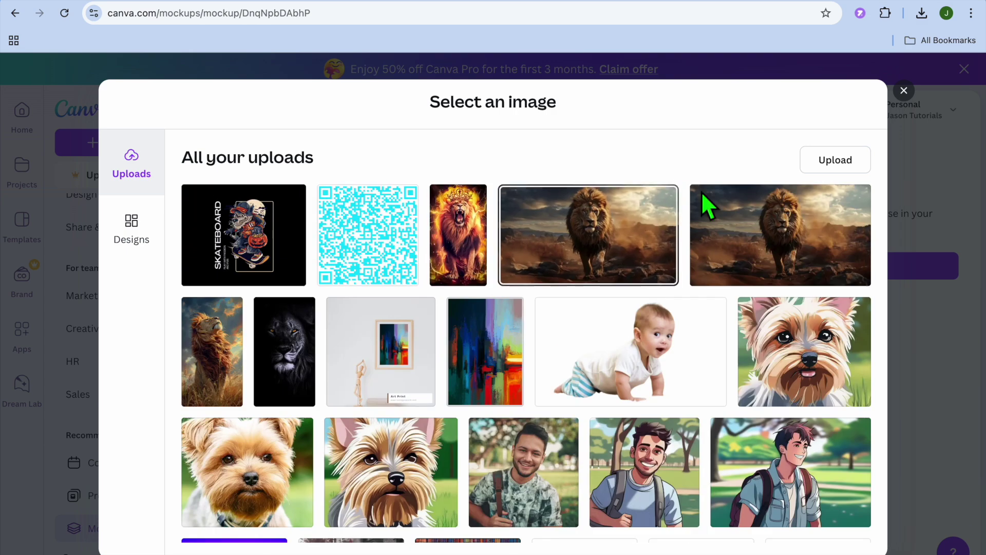
left_click(828, 163)
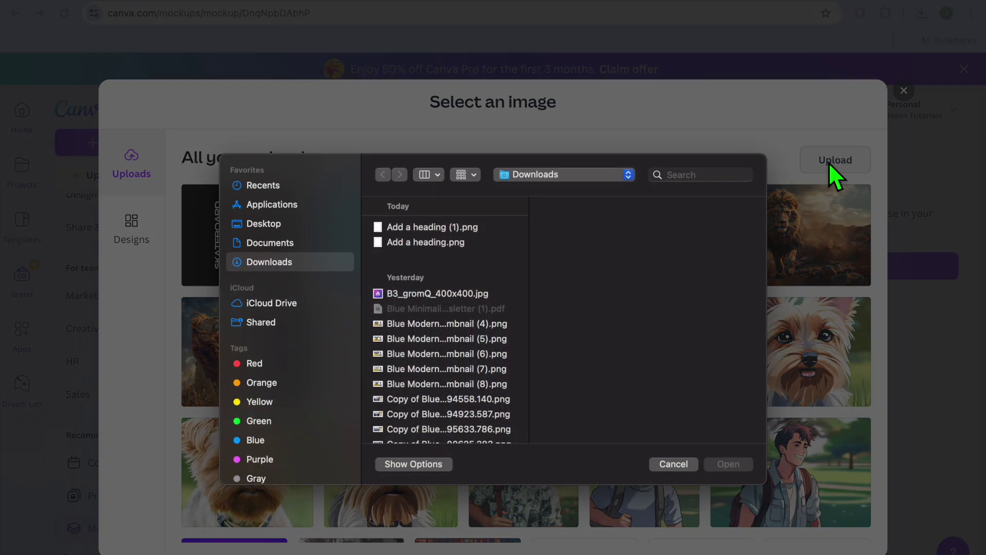
left_click(450, 231)
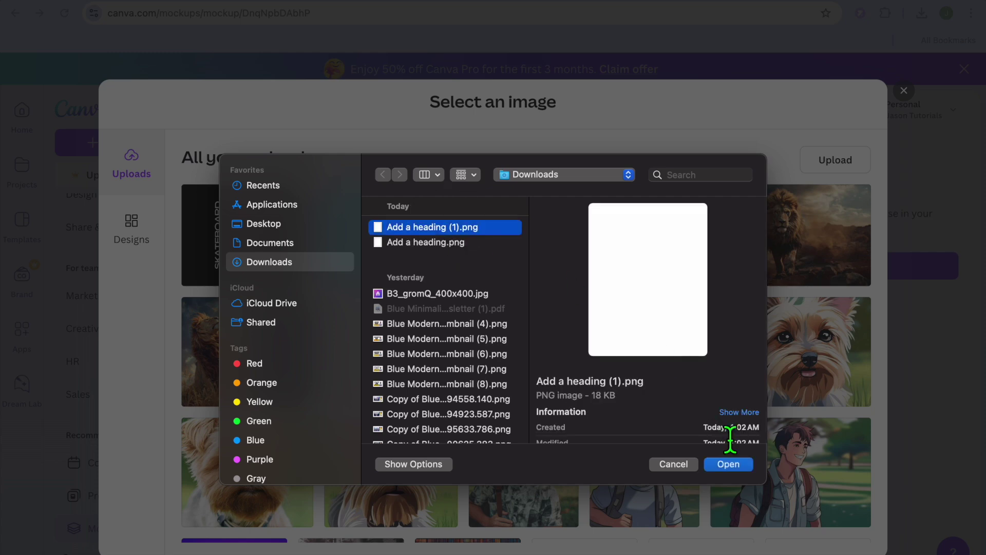
left_click(728, 464)
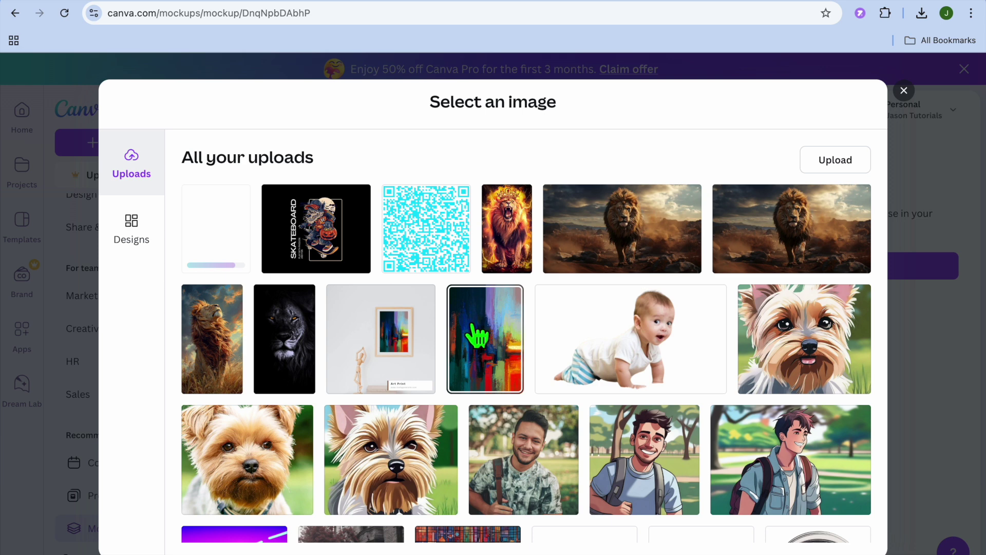
left_click(227, 258)
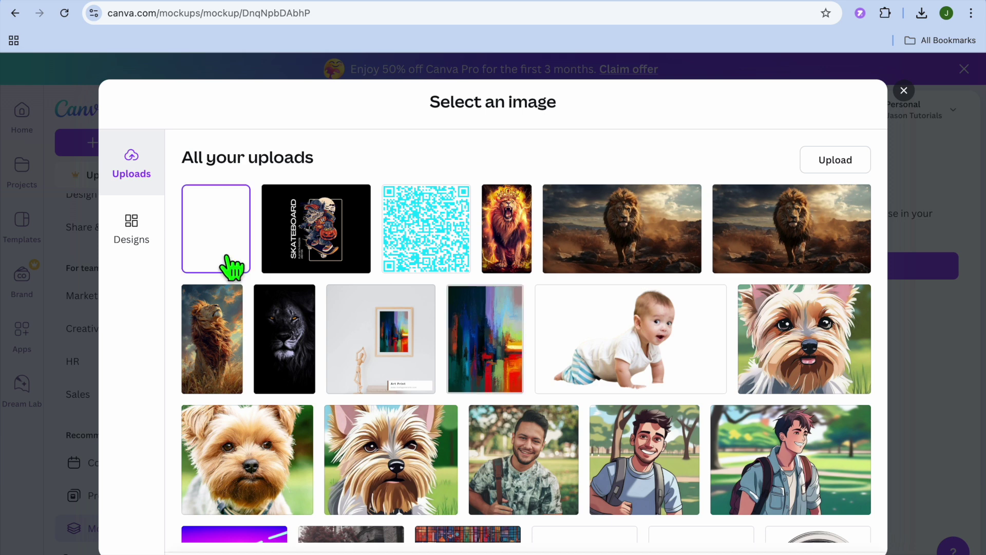
left_click(529, 539)
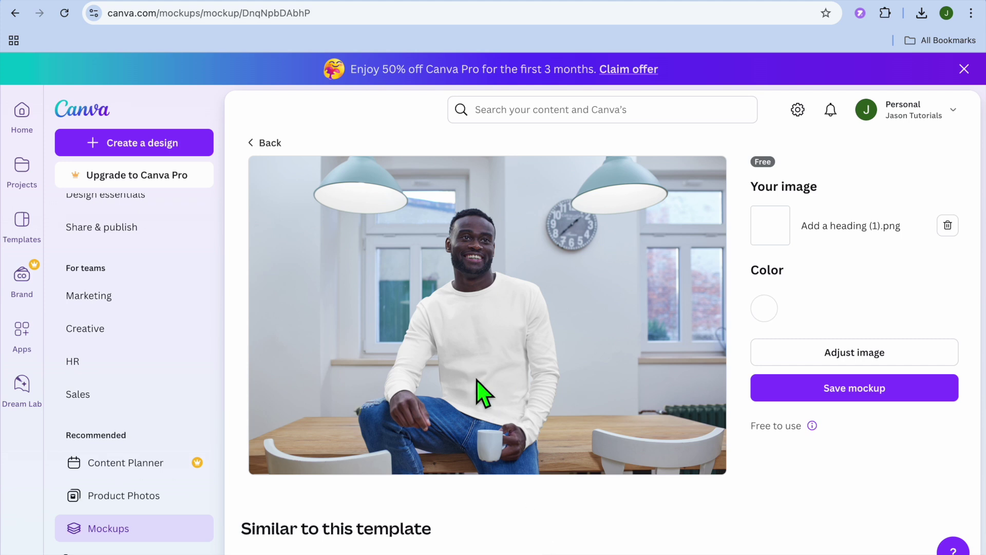
Save the Canva mockup, download it as DnqNpbDAbhP.png, and go back to the Printify tab.
left_click(854, 390)
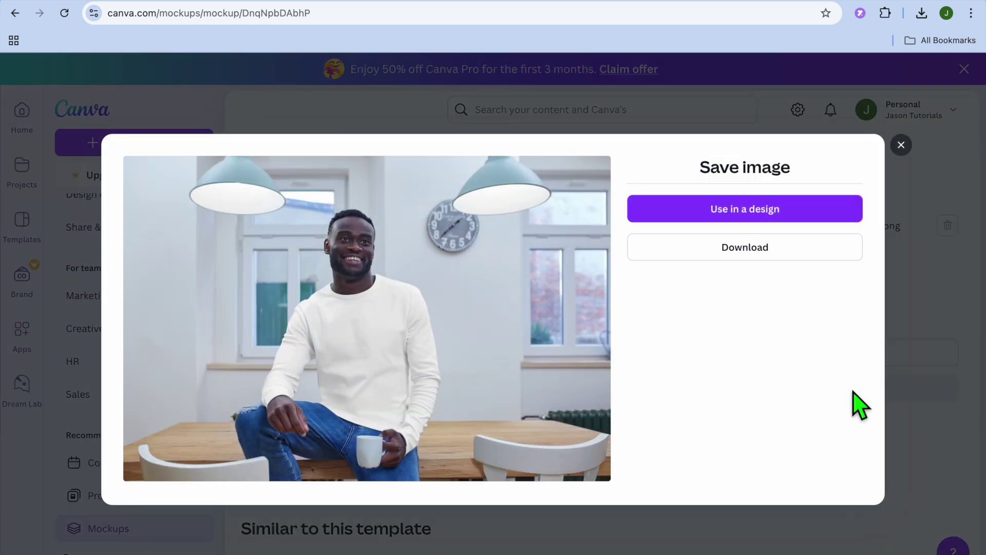
left_click(771, 247)
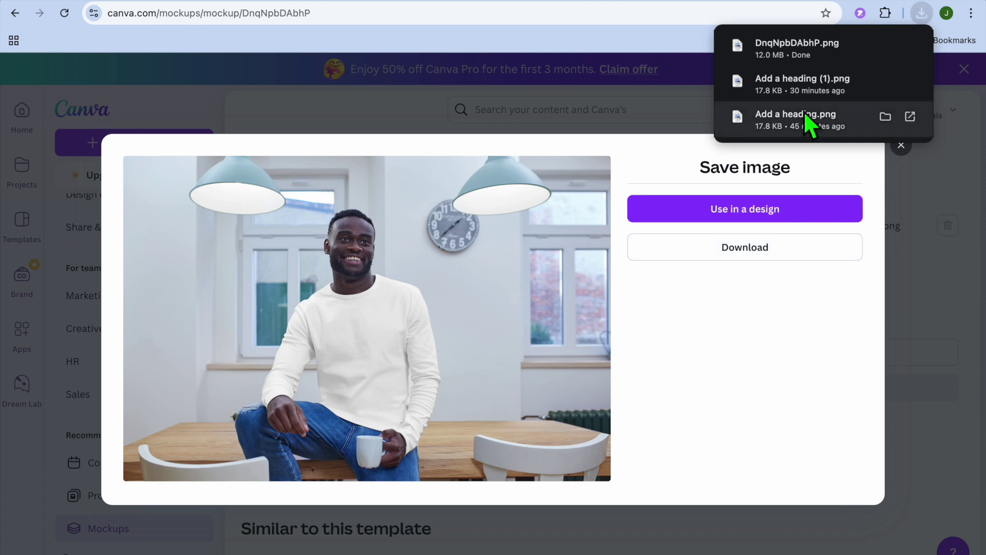
left_click(791, 7)
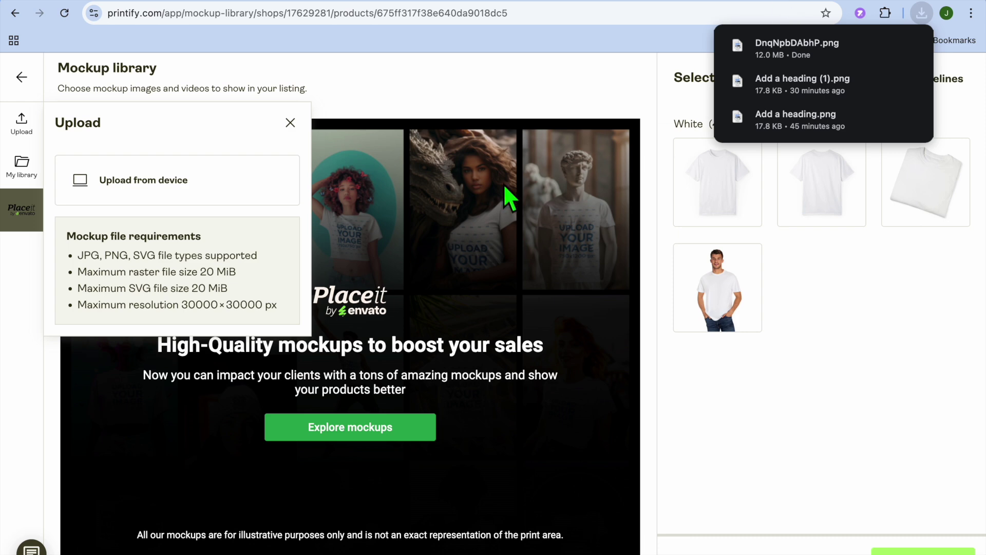
Upload DnqNpbDAbhP.png from the device and add it to the selected mockups.
left_click(122, 186)
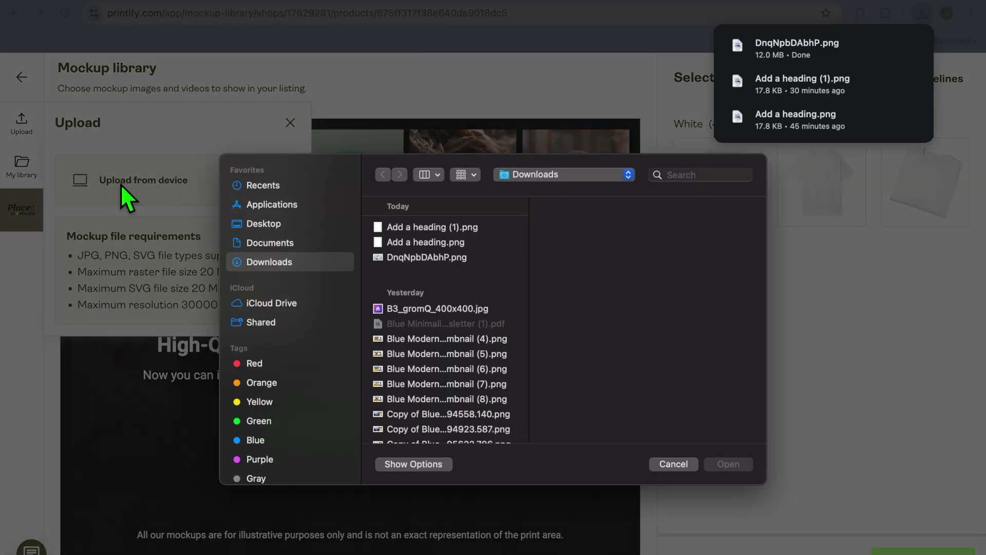
left_click(390, 258)
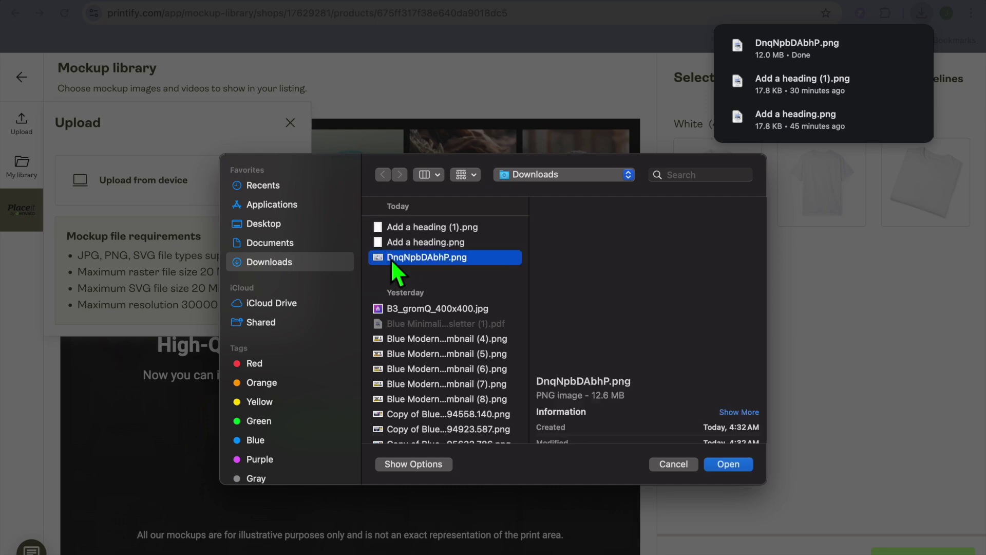
left_click(733, 462)
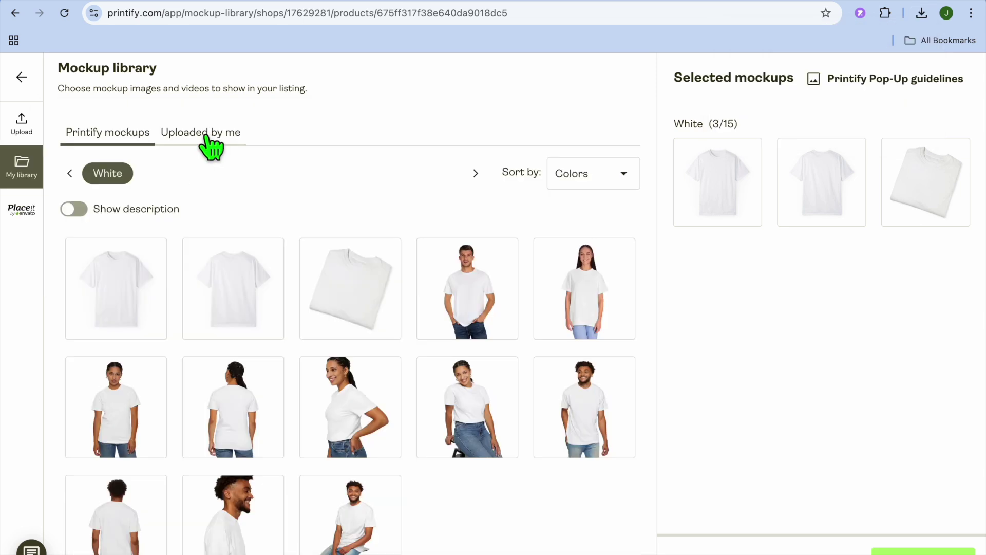
left_click(206, 135)
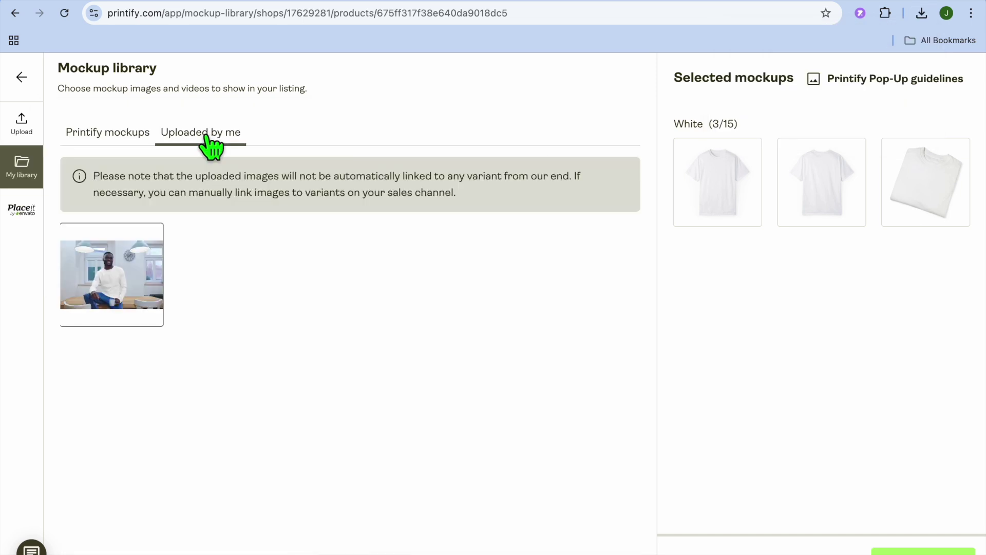
left_click(128, 272)
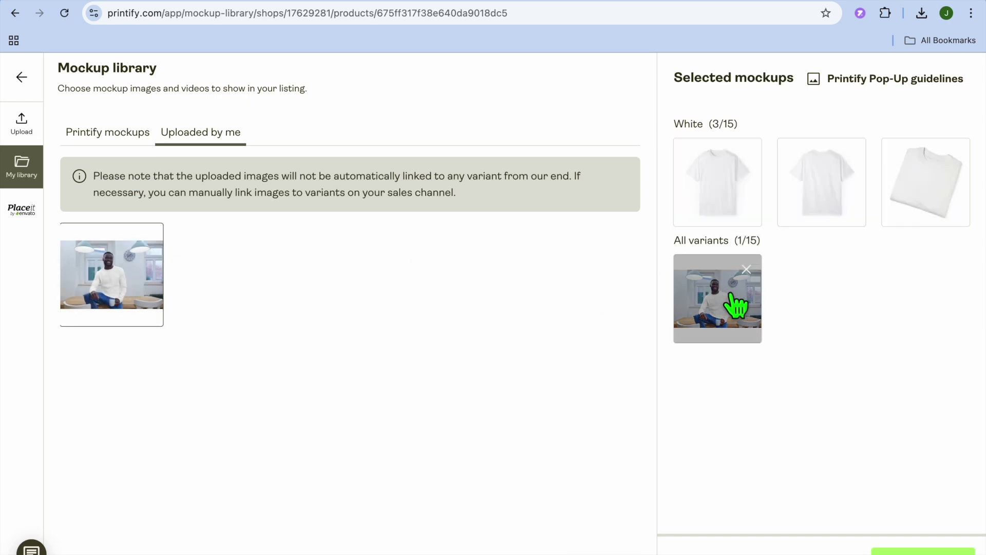
Remove the three default White T-shirt mockups and save the mockup selection.
left_click(747, 155)
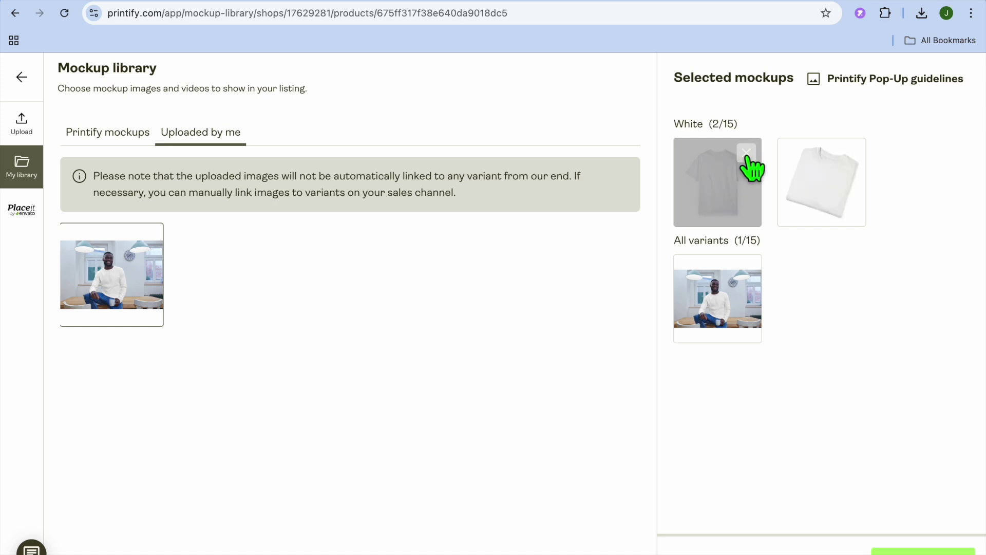
left_click(751, 155)
left_click(748, 154)
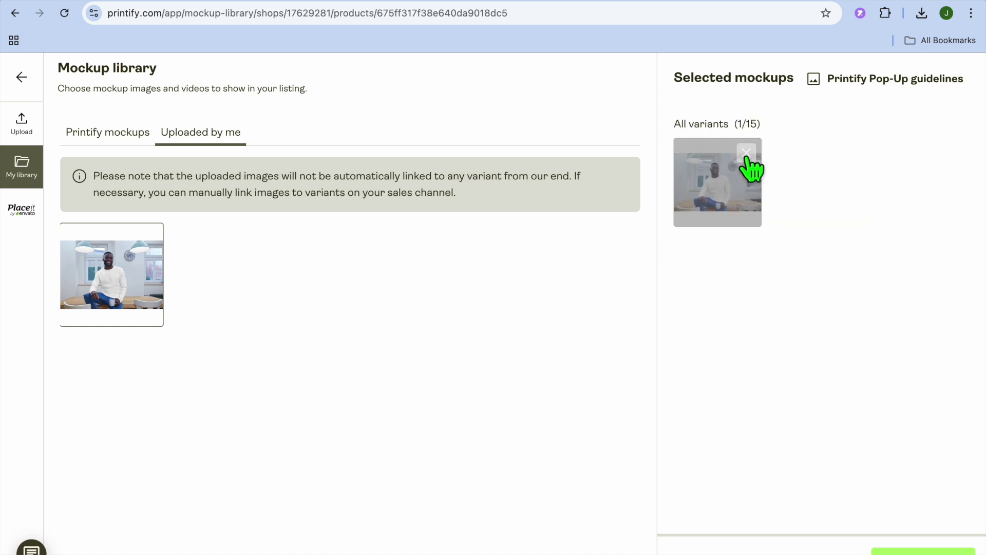
left_click(923, 552)
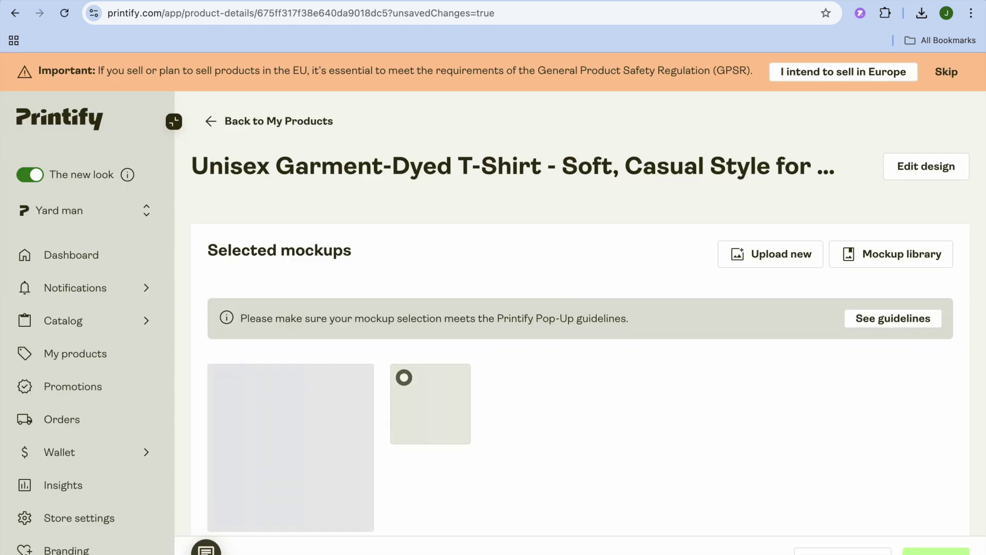
Publish the T-shirt and confirm syncing its title, description, mockups and variants.
left_click(954, 552)
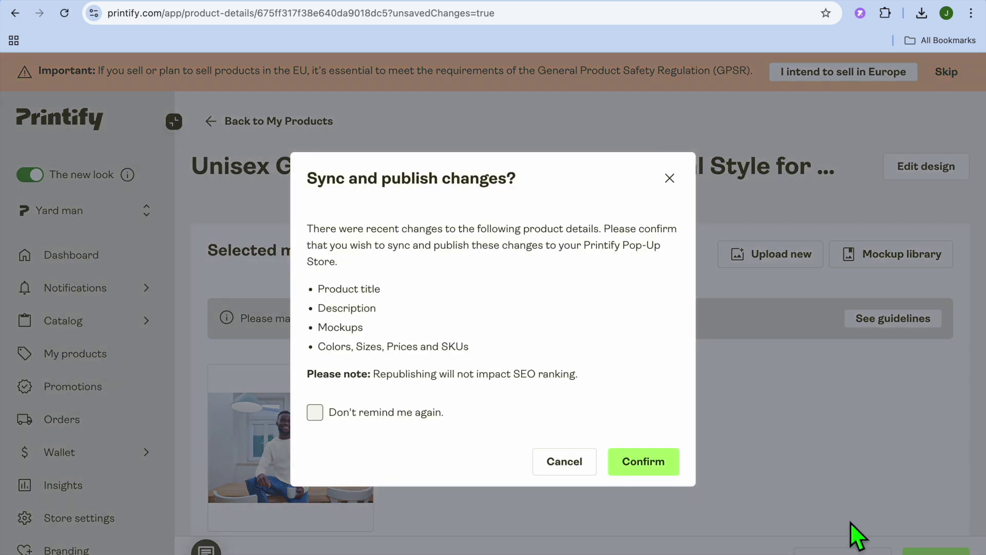
left_click(643, 462)
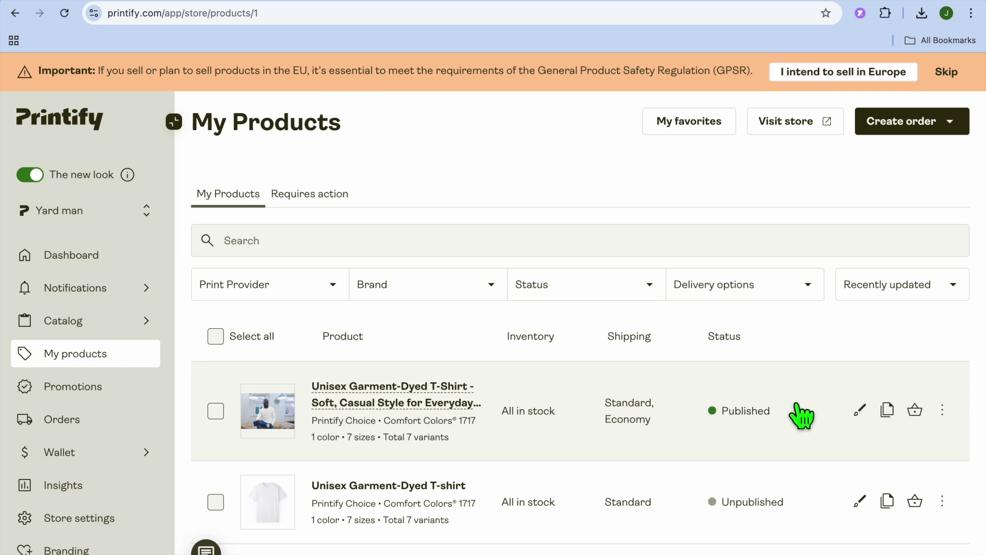
Choose See in store from the published T-shirt's ⋮ menu in My Products.
left_click(946, 408)
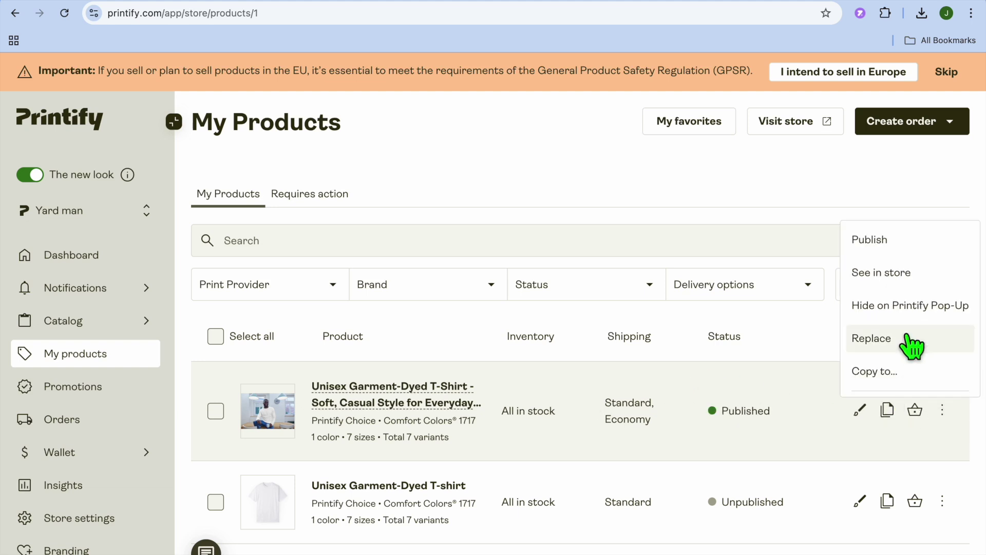
left_click(910, 273)
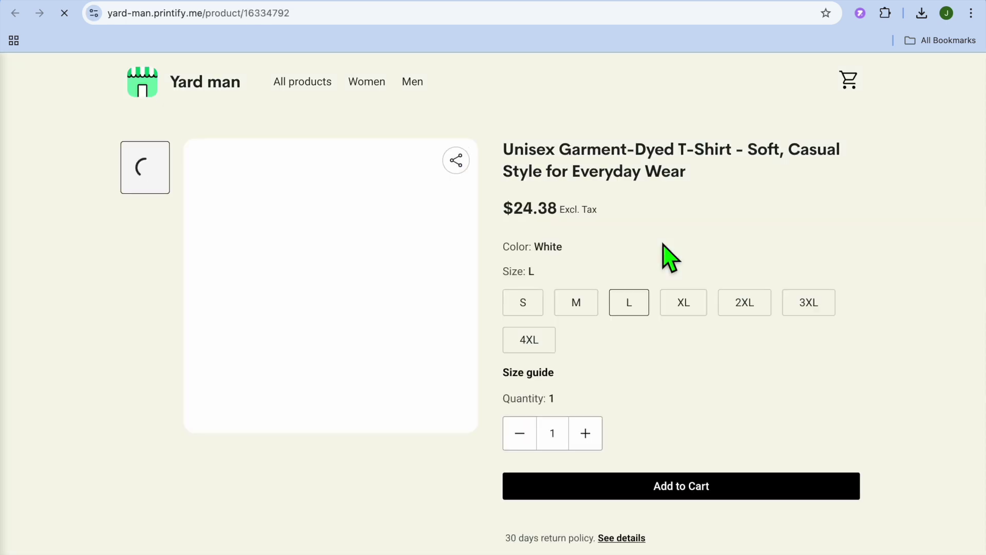